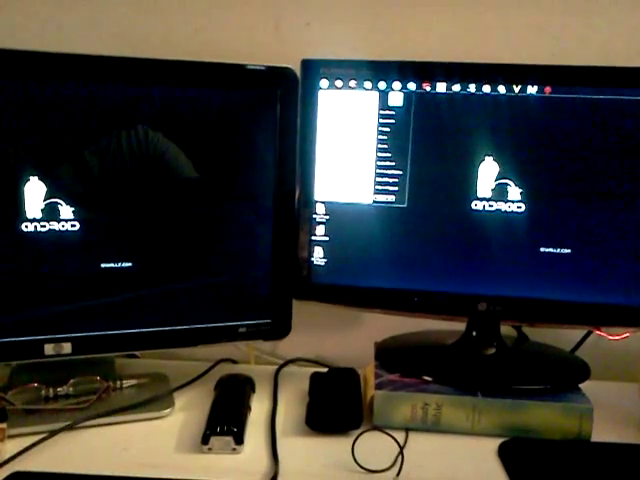
key("Escape")
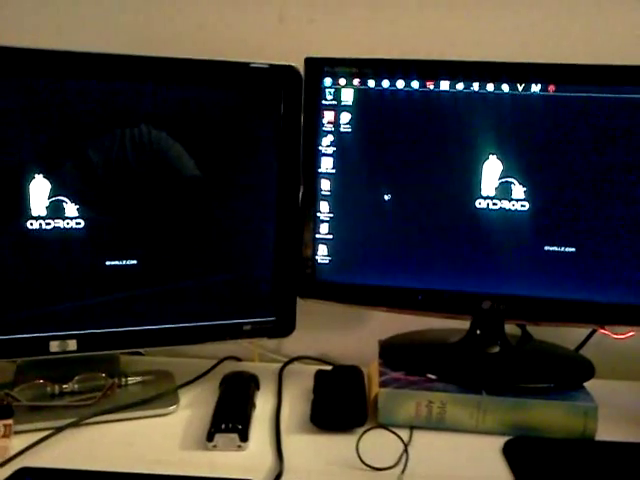